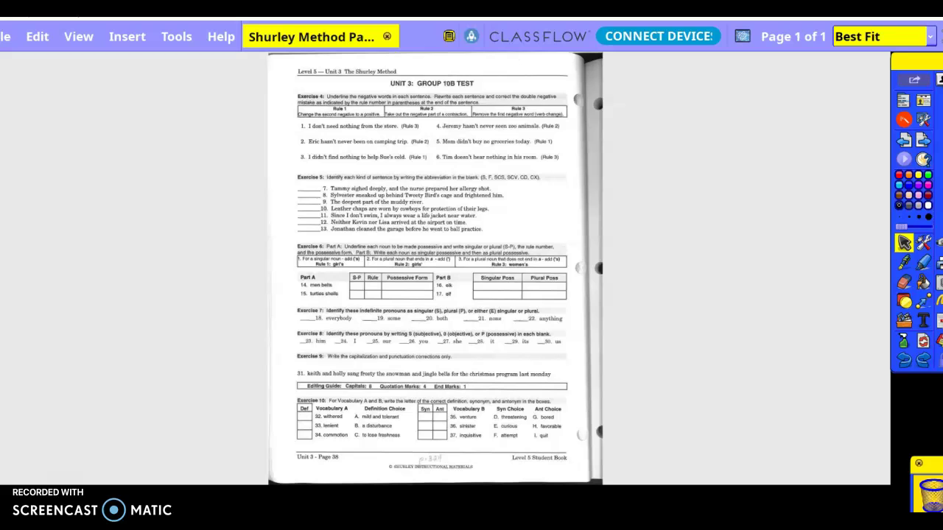
With the Pen tool, underline "men" in item 14 and fill its row with P, 3 and "men's belts".
{"action": "left_click", "coordinate": [904, 262]}
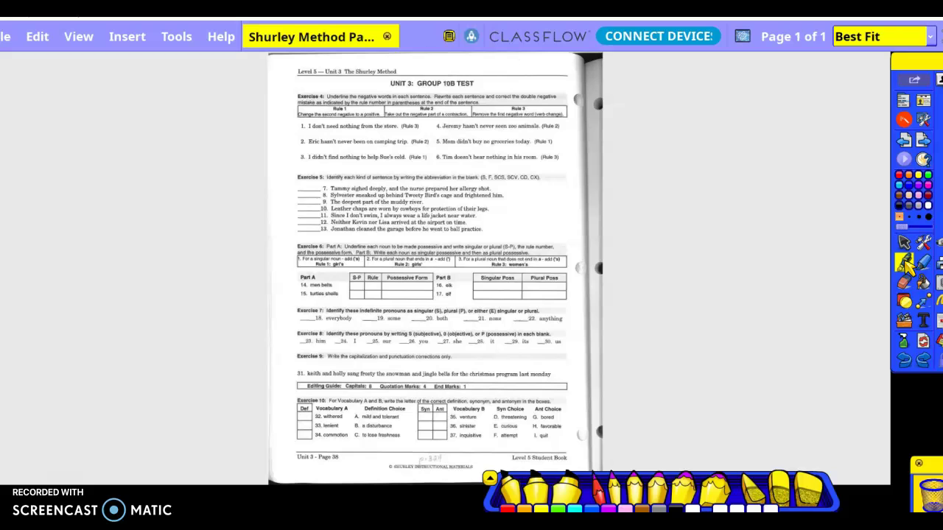
{"action": "left_click", "coordinate": [312, 295]}
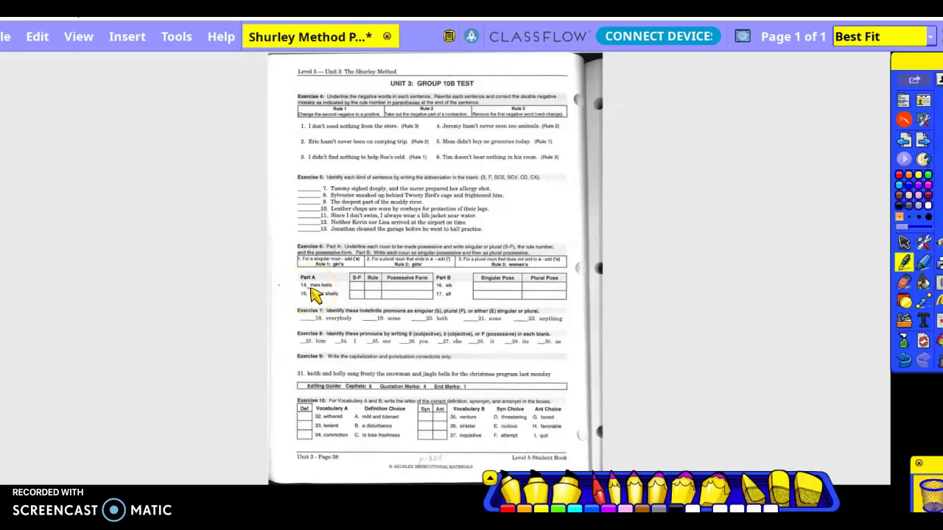
{"action": "left_click_drag", "start_coordinate": [324, 288], "coordinate": [312, 288]}
{"action": "left_click_drag", "start_coordinate": [354, 282], "coordinate": [355, 287]}
{"action": "left_click_drag", "start_coordinate": [375, 284], "coordinate": [370, 290]}
{"action": "mouse_move", "coordinate": [380, 289]}
{"action": "left_mouse_down"}
{"action": "mouse_move", "coordinate": [389, 278]}
{"action": "mouse_move", "coordinate": [378, 284]}
{"action": "mouse_move", "coordinate": [402, 287]}
{"action": "left_mouse_up"}
{"action": "mouse_move", "coordinate": [409, 285]}
{"action": "left_mouse_down"}
{"action": "mouse_move", "coordinate": [404, 291]}
{"action": "mouse_move", "coordinate": [431, 291]}
{"action": "left_mouse_up"}
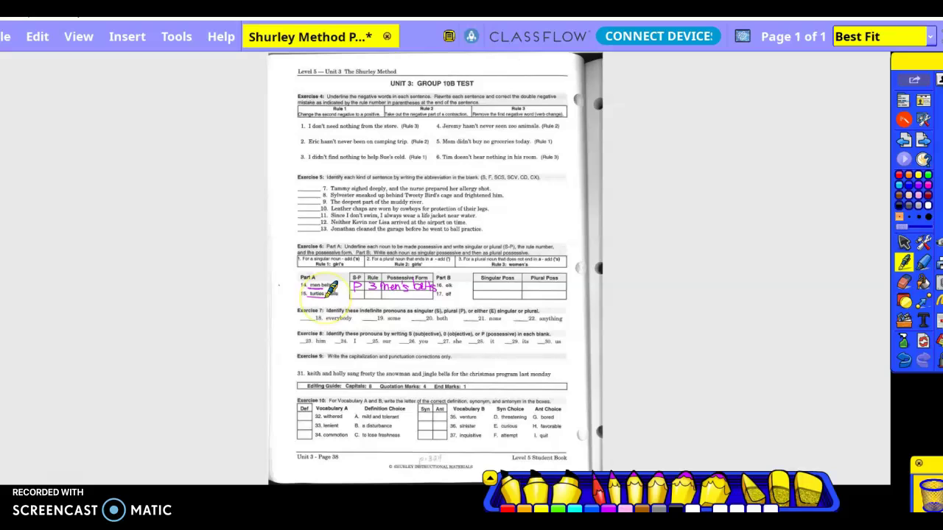
Fill the item 15 row in Exercise 6 Part A with P, 2 and "turtles' shells".
{"action": "left_click_drag", "start_coordinate": [353, 290], "coordinate": [367, 298]}
{"action": "left_click_drag", "start_coordinate": [404, 296], "coordinate": [410, 298]}
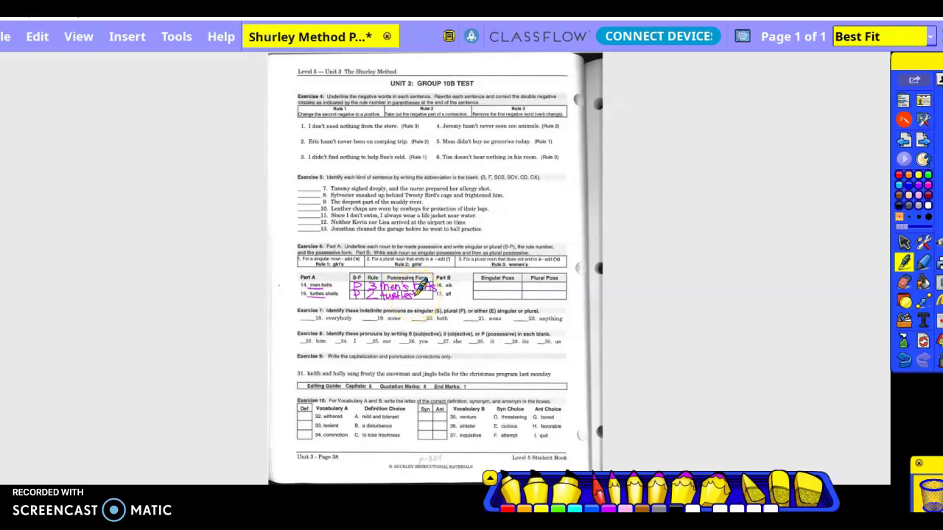
{"action": "left_click_drag", "start_coordinate": [411, 297], "coordinate": [432, 299]}
Write "elk's" as the singular possessive and "elks'" as the plural possessive for item 16, erasing the misplaced apostrophe in the singular form.
{"action": "left_click_drag", "start_coordinate": [478, 286], "coordinate": [496, 291]}
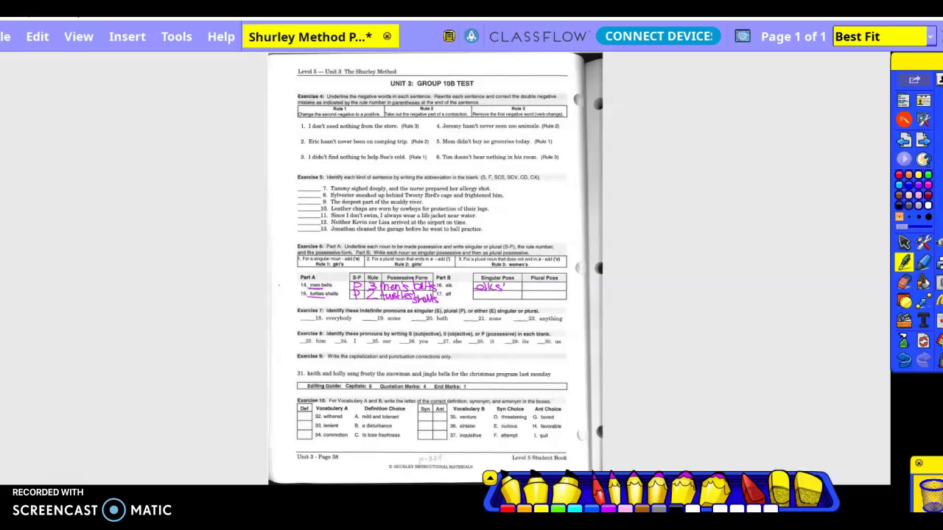
{"action": "left_click", "coordinate": [753, 489]}
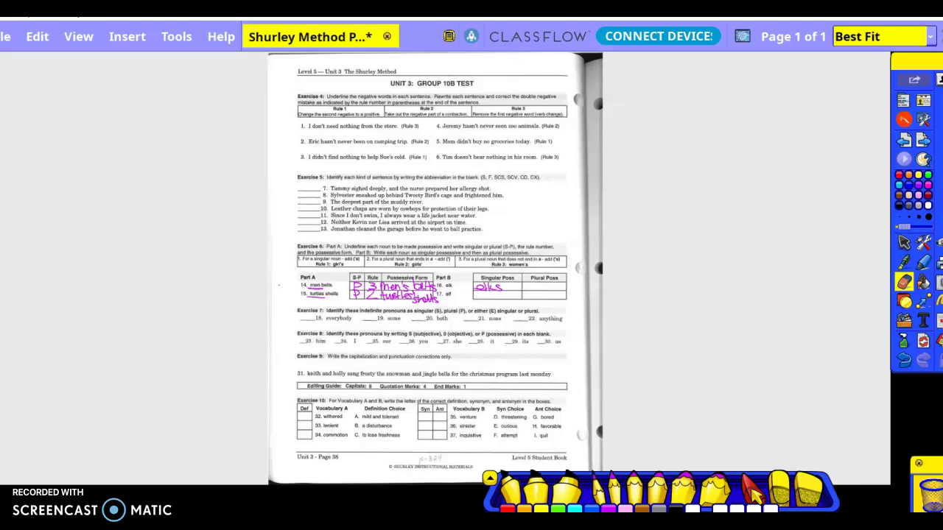
{"action": "left_click", "coordinate": [597, 489]}
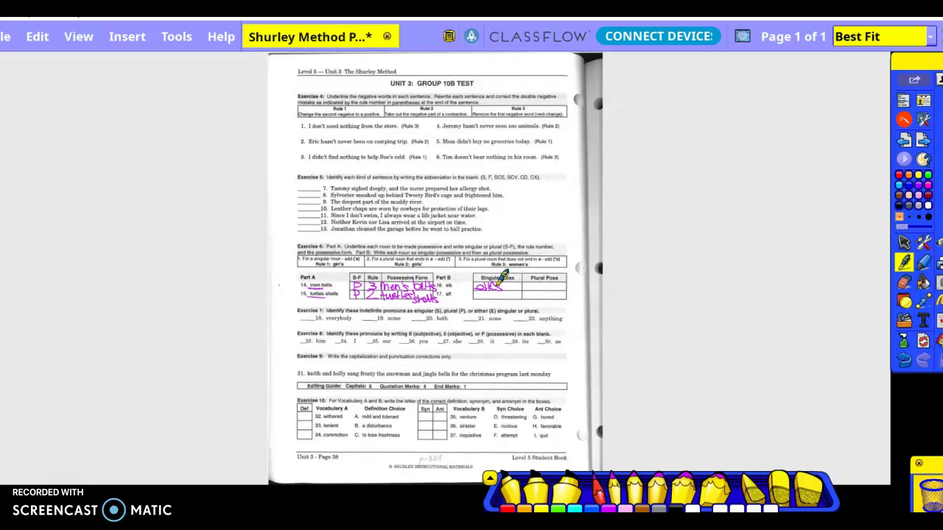
{"action": "left_click_drag", "start_coordinate": [527, 287], "coordinate": [551, 289]}
Write "elf's" as the singular possessive and "elves'" as the plural possessive for item 17.
{"action": "left_click_drag", "start_coordinate": [480, 295], "coordinate": [500, 302]}
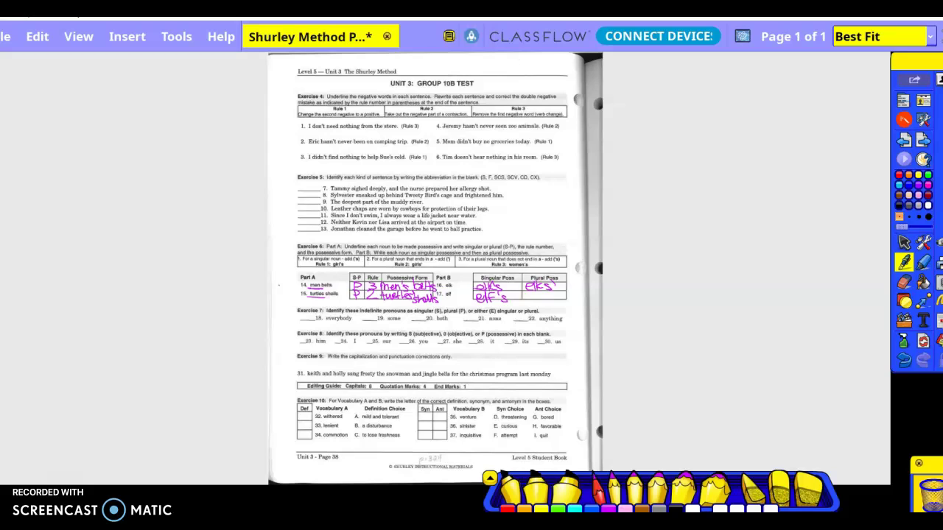
{"action": "left_click_drag", "start_coordinate": [524, 298], "coordinate": [533, 300]}
{"action": "left_click_drag", "start_coordinate": [545, 297], "coordinate": [554, 301]}
Write S, E, P, E and S in the five Exercise 7 blanks, from "everybody" through "anything".
{"action": "left_click_drag", "start_coordinate": [311, 314], "coordinate": [301, 323]}
{"action": "left_click_drag", "start_coordinate": [373, 316], "coordinate": [374, 325]}
{"action": "left_click_drag", "start_coordinate": [417, 313], "coordinate": [417, 321]}
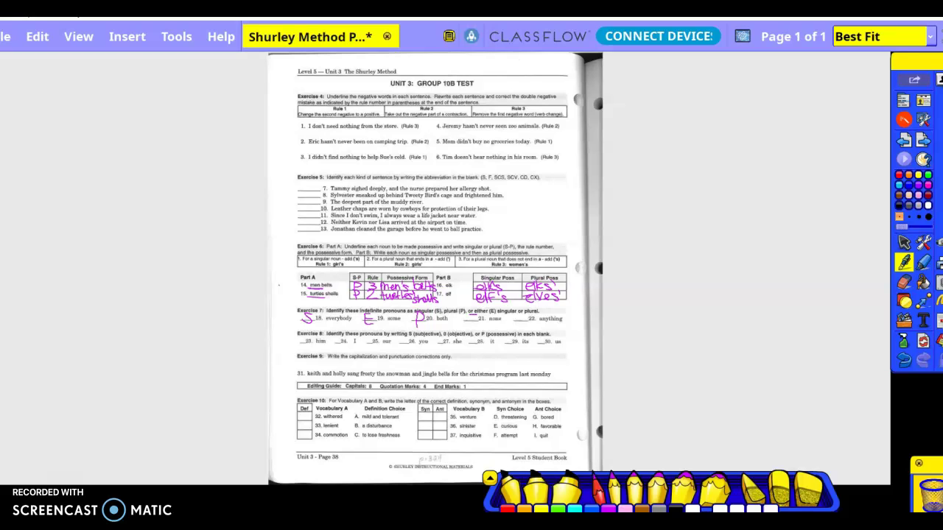
{"action": "left_click_drag", "start_coordinate": [469, 314], "coordinate": [469, 325]}
{"action": "left_click_drag", "start_coordinate": [523, 314], "coordinate": [513, 324]}
Label the Exercise 8 pronouns in order from "him" to "us" with O, S, P, O/S, S, O/S, P and O.
{"action": "left_click_drag", "start_coordinate": [308, 337], "coordinate": [311, 332]}
{"action": "left_click_drag", "start_coordinate": [342, 336], "coordinate": [334, 349]}
{"action": "left_click_drag", "start_coordinate": [367, 335], "coordinate": [367, 344]}
{"action": "left_click_drag", "start_coordinate": [392, 339], "coordinate": [400, 347]}
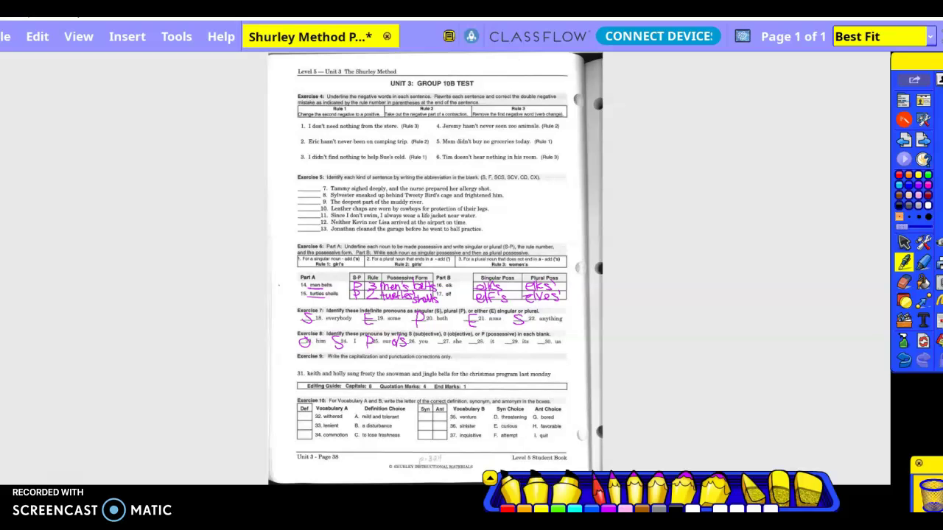
{"action": "left_click_drag", "start_coordinate": [442, 337], "coordinate": [434, 348]}
{"action": "left_click_drag", "start_coordinate": [469, 327], "coordinate": [466, 343]}
{"action": "left_click_drag", "start_coordinate": [506, 337], "coordinate": [506, 352]}
{"action": "mouse_move", "coordinate": [540, 336]}
{"action": "left_mouse_down"}
{"action": "mouse_move", "coordinate": [538, 346]}
{"action": "mouse_move", "coordinate": [544, 337]}
{"action": "left_mouse_up"}
Correct sentence 31 with double underlines for capitals, quotation marks around both song titles and a circled period, erasing the stray mark under "sung".
{"action": "left_click_drag", "start_coordinate": [306, 377], "coordinate": [315, 377]}
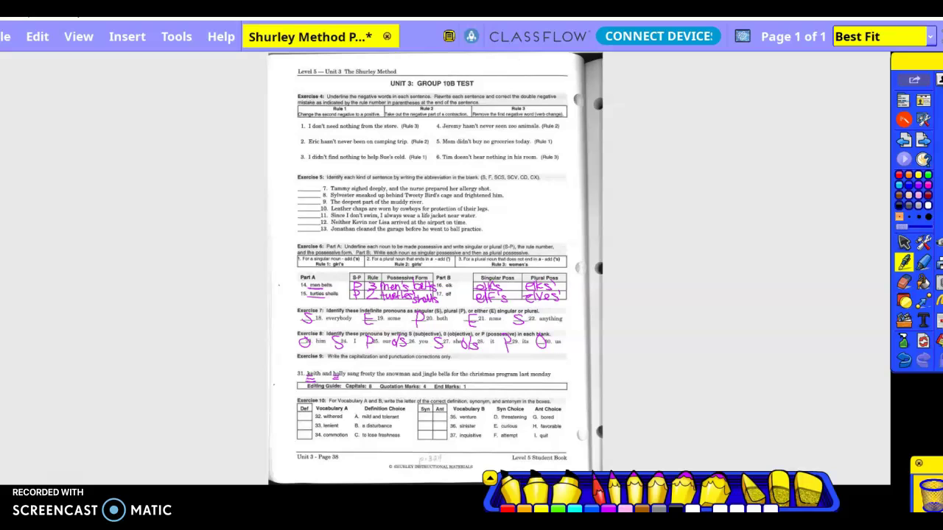
{"action": "left_click_drag", "start_coordinate": [348, 377], "coordinate": [357, 377]}
{"action": "left_click", "coordinate": [750, 490]}
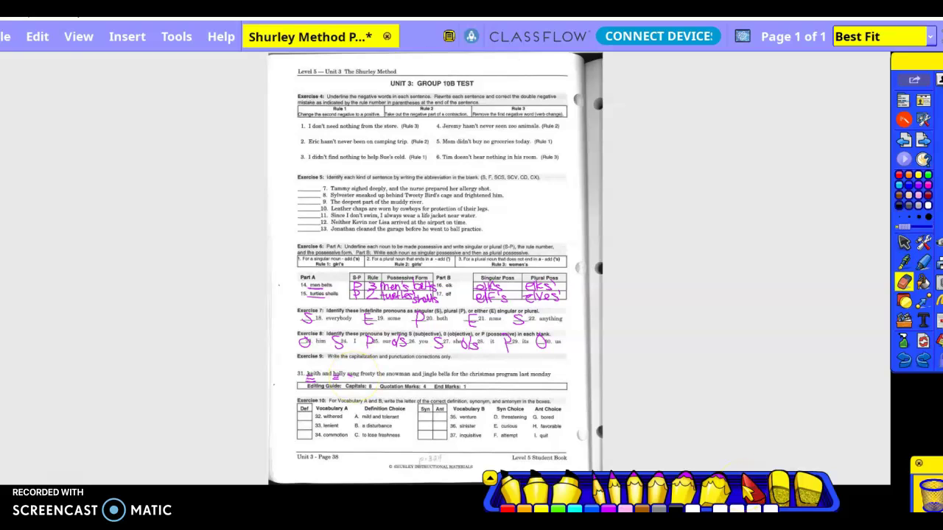
{"action": "left_click", "coordinate": [598, 490]}
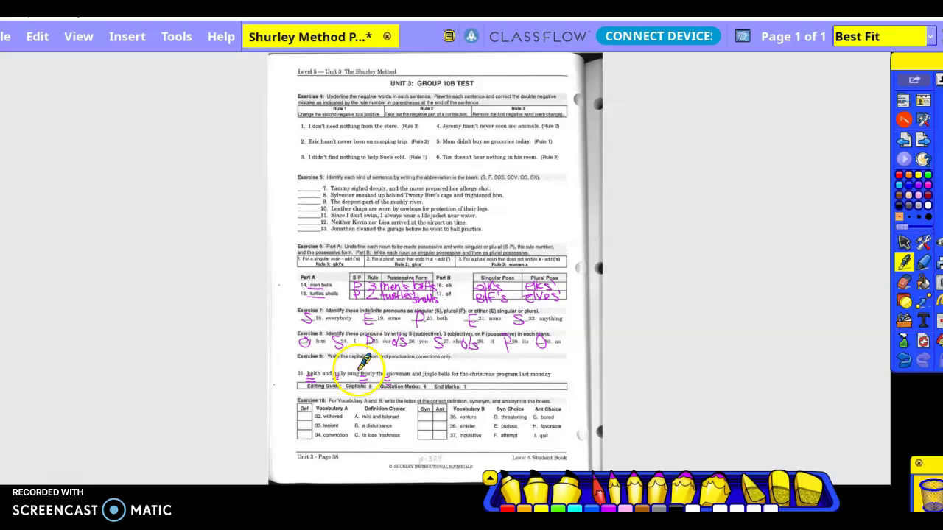
{"action": "left_click_drag", "start_coordinate": [357, 370], "coordinate": [362, 370]}
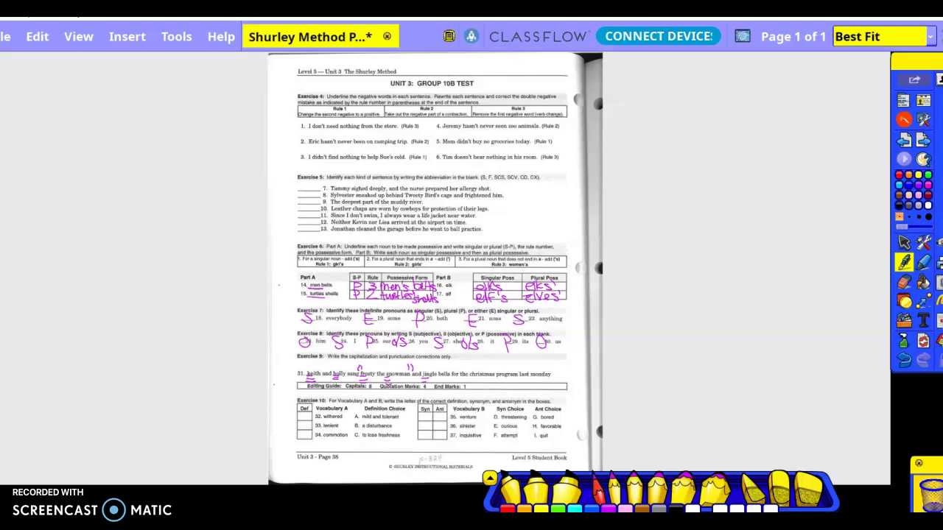
{"action": "left_click_drag", "start_coordinate": [435, 379], "coordinate": [446, 381]}
{"action": "left_click_drag", "start_coordinate": [530, 388], "coordinate": [560, 374]}
Write C as the definition for "withered" in Exercise 10 and draw a box around each of the two vocabulary sections.
{"action": "left_click_drag", "start_coordinate": [308, 410], "coordinate": [313, 421]}
{"action": "mouse_move", "coordinate": [310, 400]}
{"action": "left_mouse_down"}
{"action": "mouse_move", "coordinate": [295, 406]}
{"action": "mouse_move", "coordinate": [310, 442]}
{"action": "mouse_move", "coordinate": [372, 443]}
{"action": "mouse_move", "coordinate": [414, 428]}
{"action": "mouse_move", "coordinate": [405, 398]}
{"action": "mouse_move", "coordinate": [296, 400]}
{"action": "left_mouse_up"}
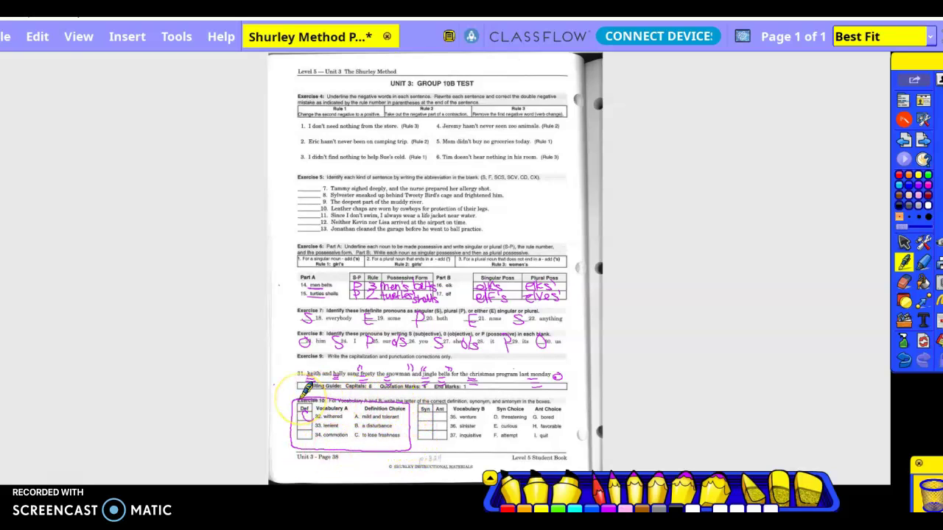
{"action": "mouse_move", "coordinate": [406, 401]}
{"action": "left_mouse_down"}
{"action": "mouse_move", "coordinate": [568, 411]}
{"action": "mouse_move", "coordinate": [568, 439]}
{"action": "mouse_move", "coordinate": [410, 446]}
{"action": "left_mouse_up"}
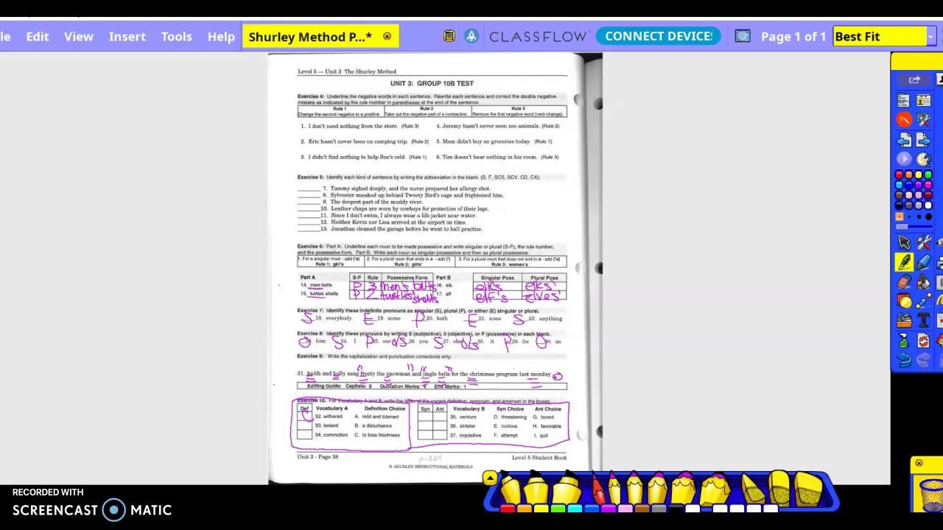
Draw arrows from the Syn Choice and Ant Choice lists to the Syn and Ant columns, erasing the excess line over the antonym choices.
{"action": "mouse_move", "coordinate": [510, 440]}
{"action": "left_mouse_down"}
{"action": "mouse_move", "coordinate": [476, 479]}
{"action": "mouse_move", "coordinate": [433, 447]}
{"action": "left_mouse_up"}
{"action": "mouse_move", "coordinate": [547, 429]}
{"action": "left_mouse_down"}
{"action": "mouse_move", "coordinate": [541, 464]}
{"action": "mouse_move", "coordinate": [508, 470]}
{"action": "mouse_move", "coordinate": [436, 444]}
{"action": "left_mouse_up"}
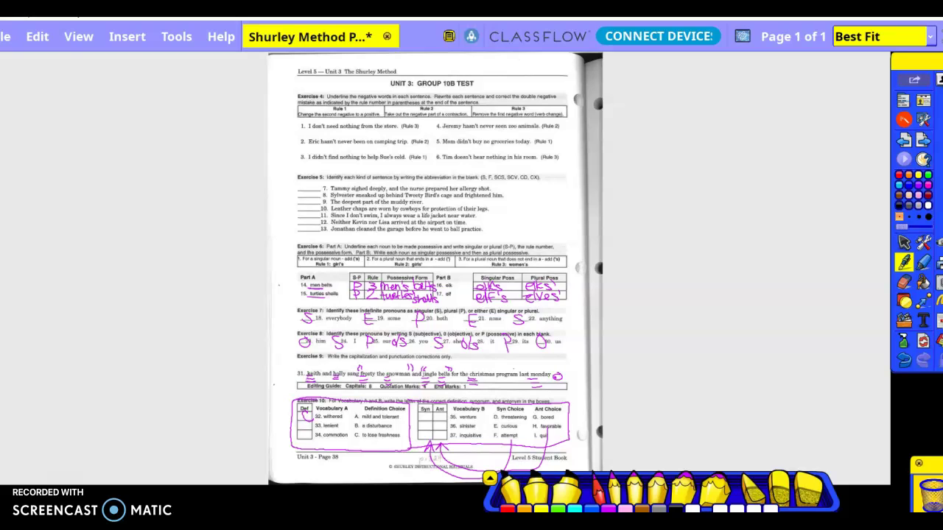
{"action": "left_click", "coordinate": [752, 493]}
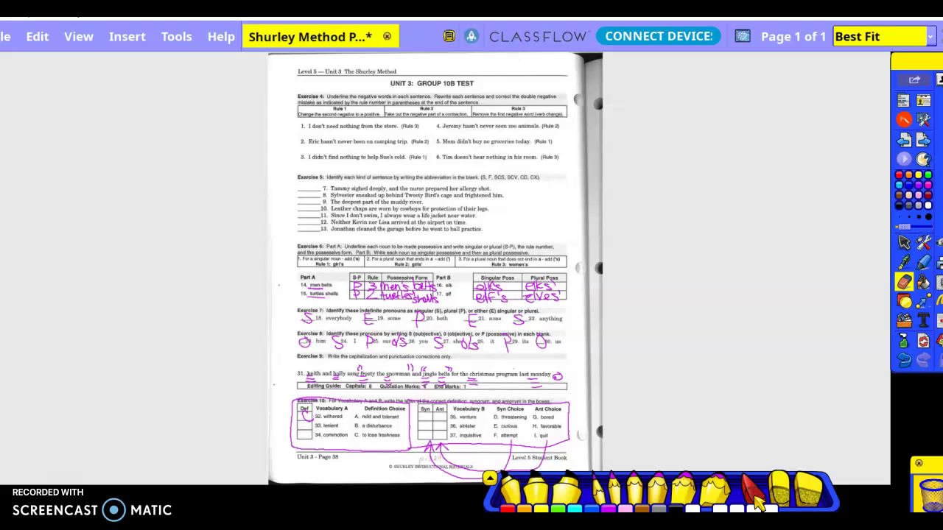
{"action": "left_click", "coordinate": [759, 503]}
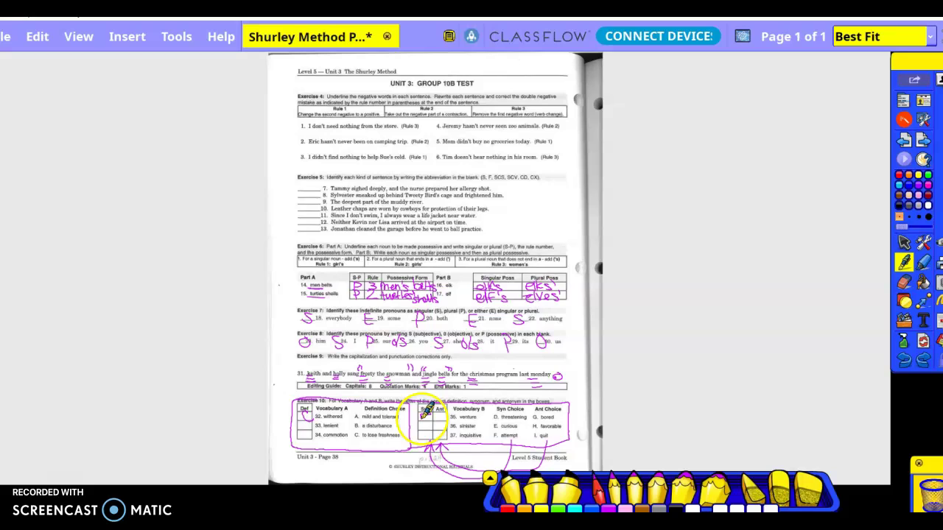
Answer item 35 "venture" with synonym F and antonym I, and circle item numbers 33, 34, 36 and 37.
{"action": "left_click_drag", "start_coordinate": [430, 412], "coordinate": [421, 422]}
{"action": "left_click_drag", "start_coordinate": [421, 417], "coordinate": [431, 417]}
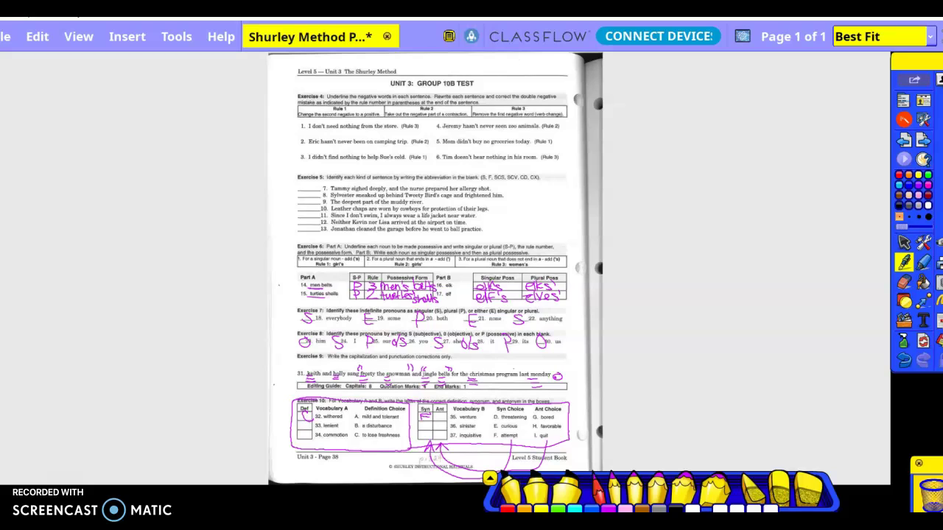
{"action": "left_click", "coordinate": [440, 417]}
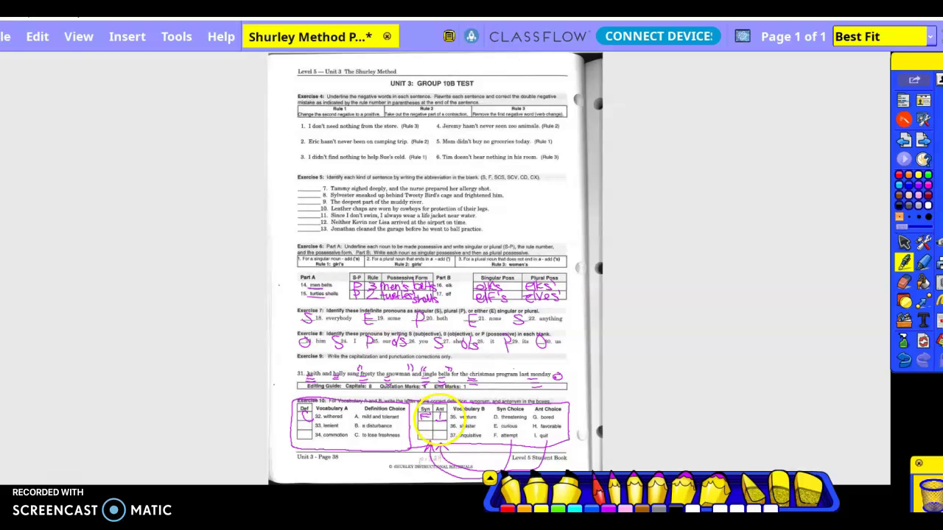
{"action": "left_click", "coordinate": [438, 408]}
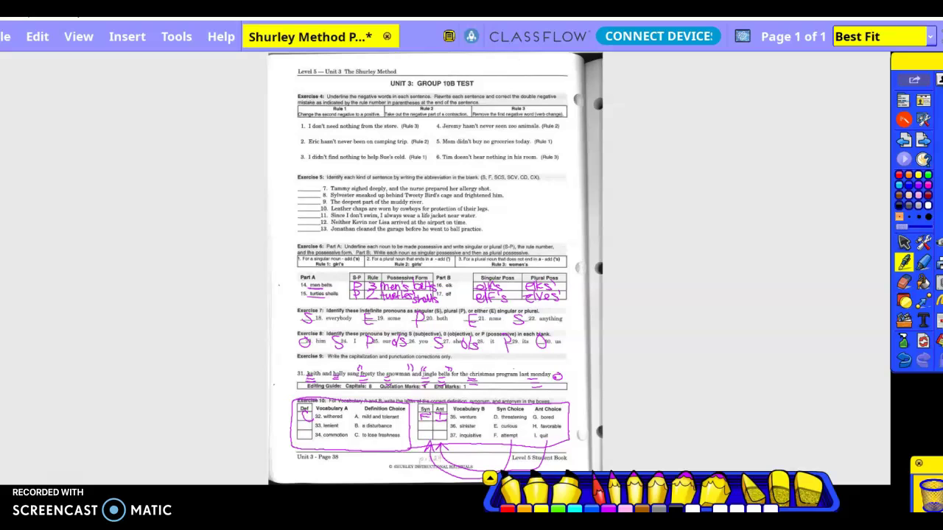
{"action": "left_click_drag", "start_coordinate": [322, 421], "coordinate": [317, 434]}
{"action": "left_click_drag", "start_coordinate": [458, 421], "coordinate": [453, 440]}
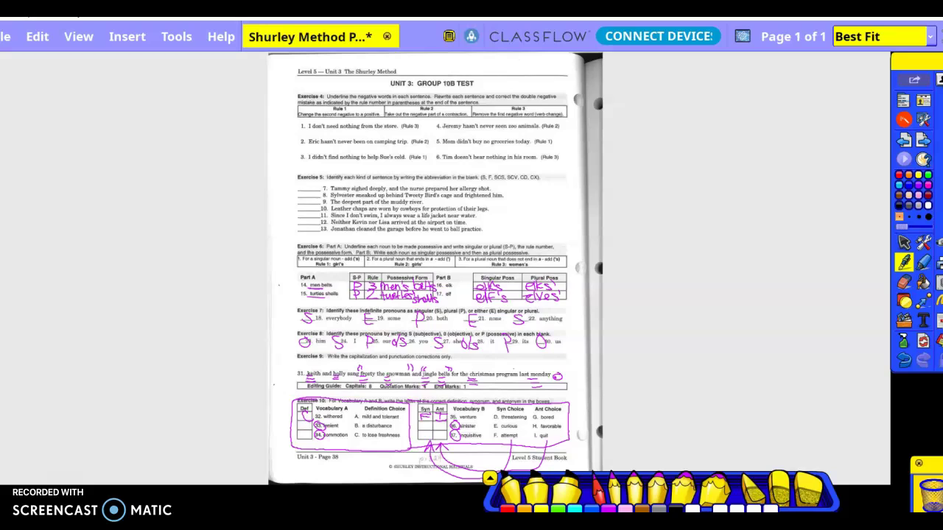